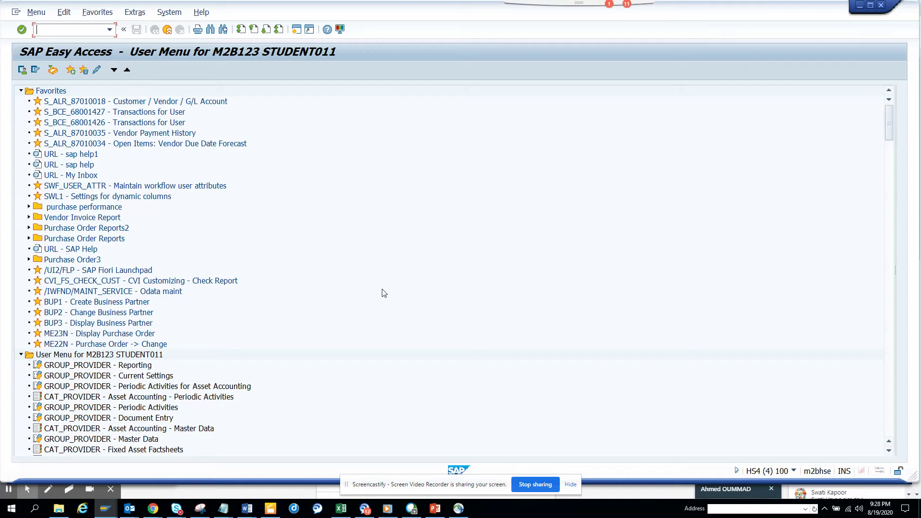
Step: Start the FB60 vendor invoice entry for company code 1710
text(fb60)
key(Return)
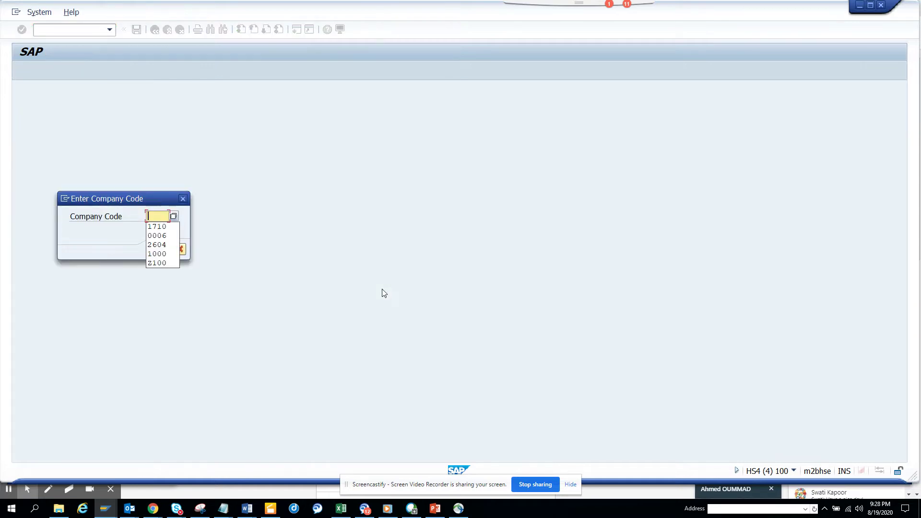
key(Down)
key(Return)
key(Return)
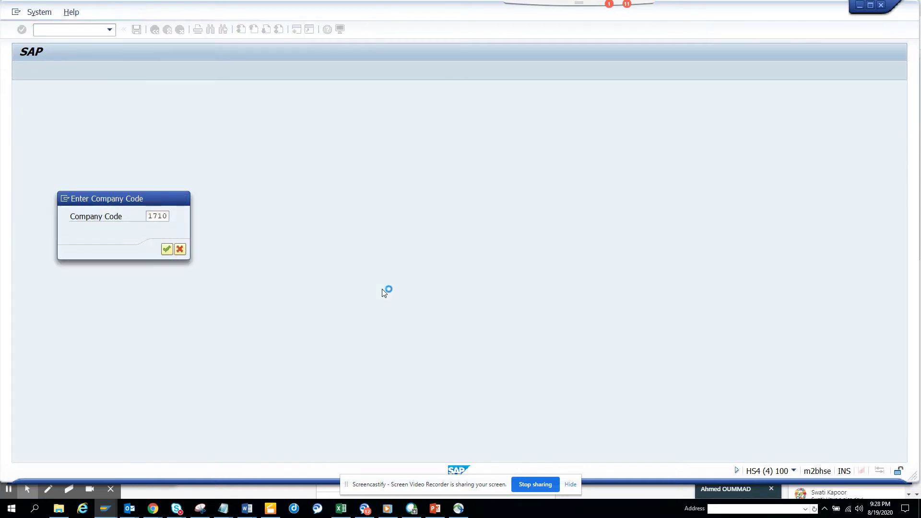
Step: Fill the vendor from history, reference test123 and amount 113
click(140, 128)
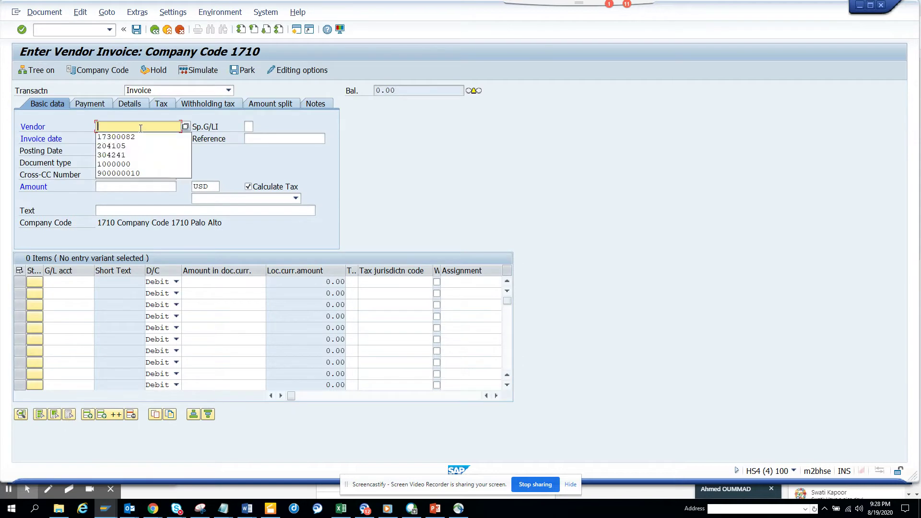
click(140, 136)
click(298, 142)
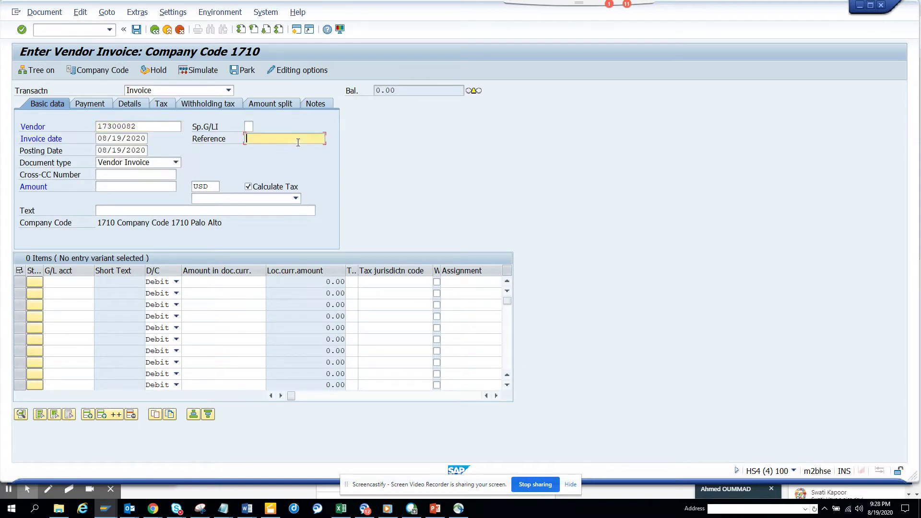
click(290, 150)
click(120, 188)
click(119, 198)
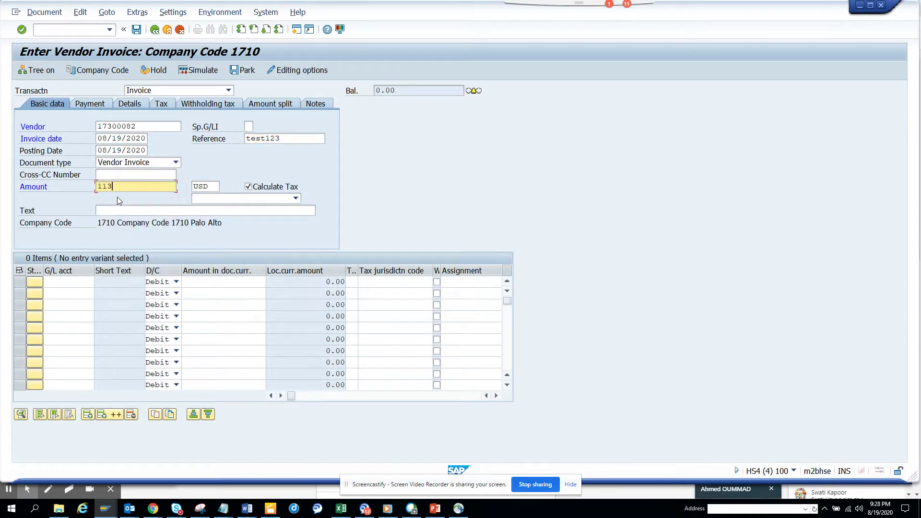
click(82, 283)
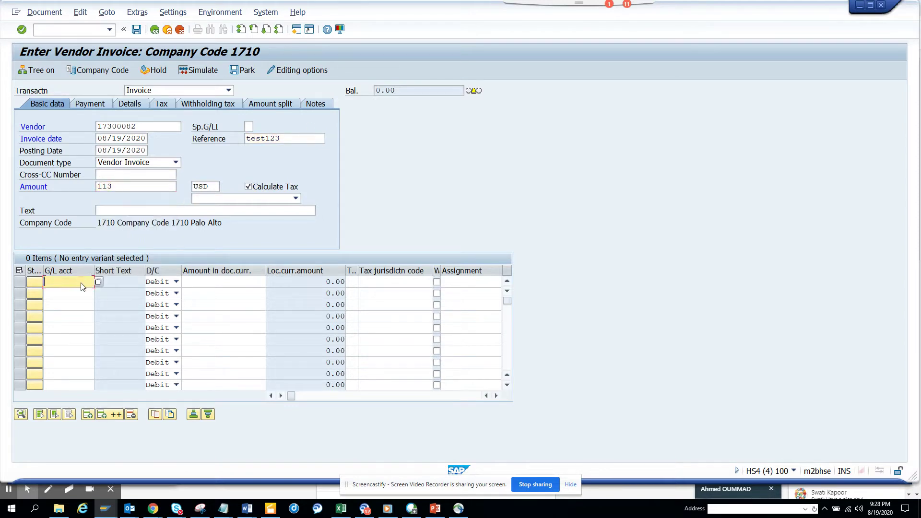
Step: Enter G/L account 11001030 on line one and scroll the item table right
click(81, 293)
click(496, 395)
click(496, 396)
click(496, 396)
click(497, 396)
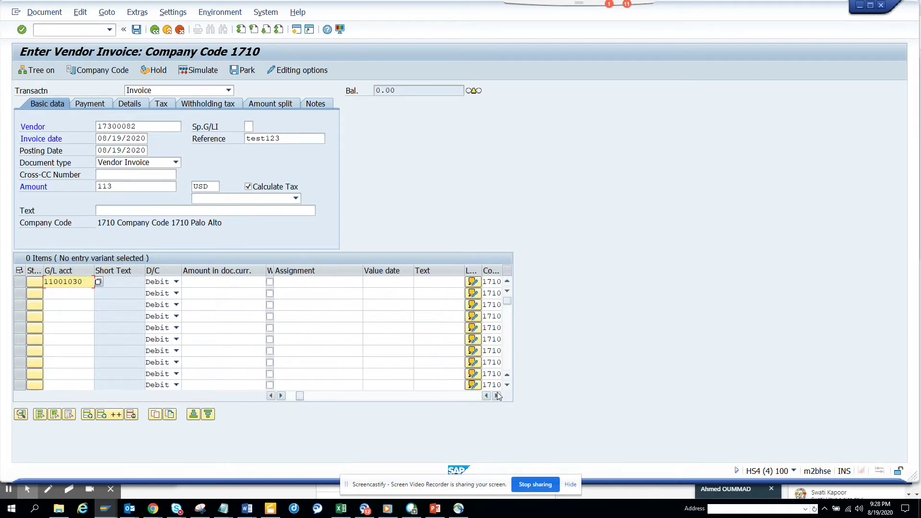
click(497, 396)
Step: Set line one's value date to 08/19/2020 and its text to ++
click(374, 283)
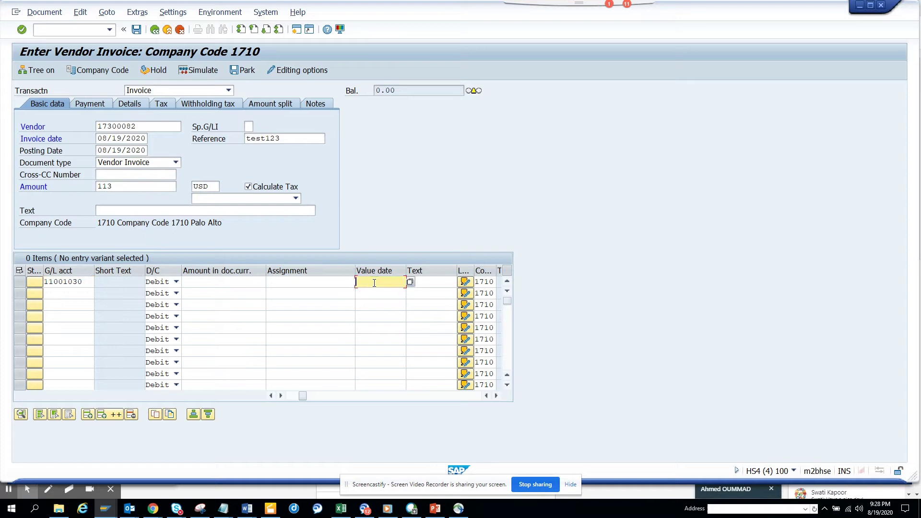
click(380, 292)
click(423, 280)
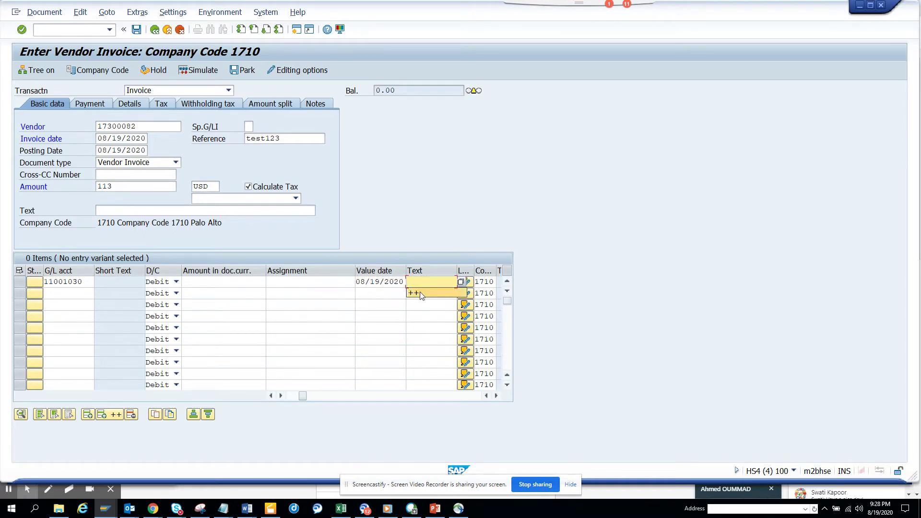
click(423, 292)
drag(433, 284, 376, 283)
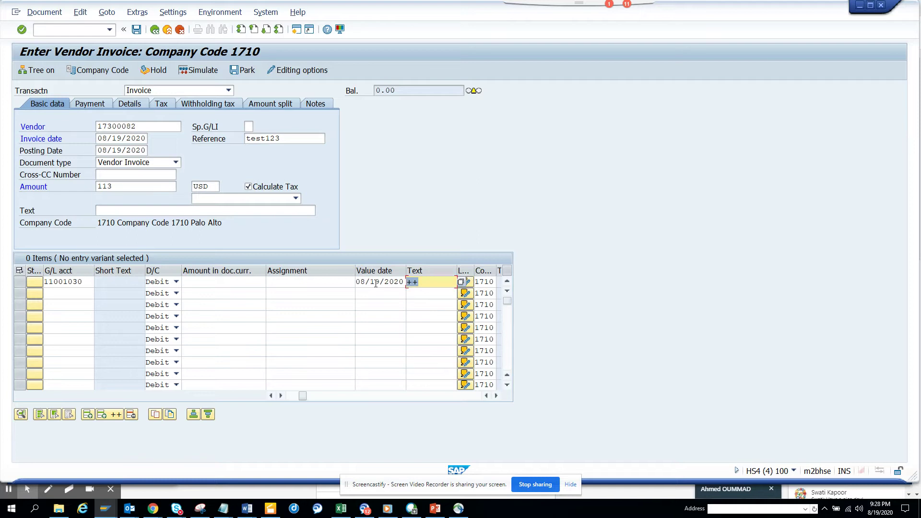
Step: Enter header text 'test copy in line' and confirm, replacing line one's ++ with it
click(107, 211)
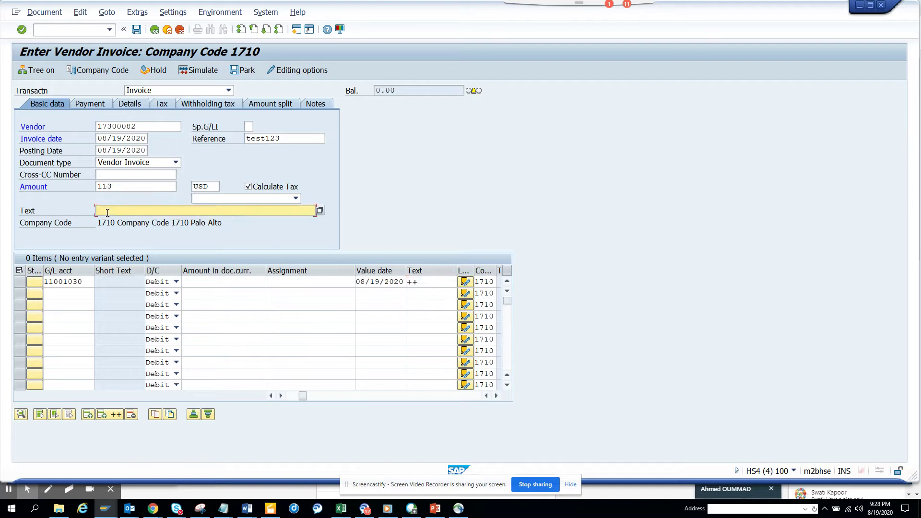
text(test )
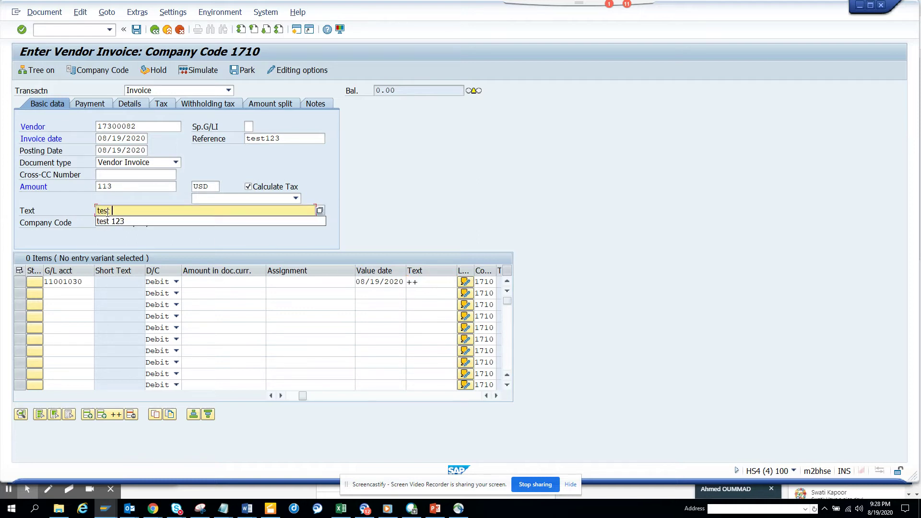
text(copy in )
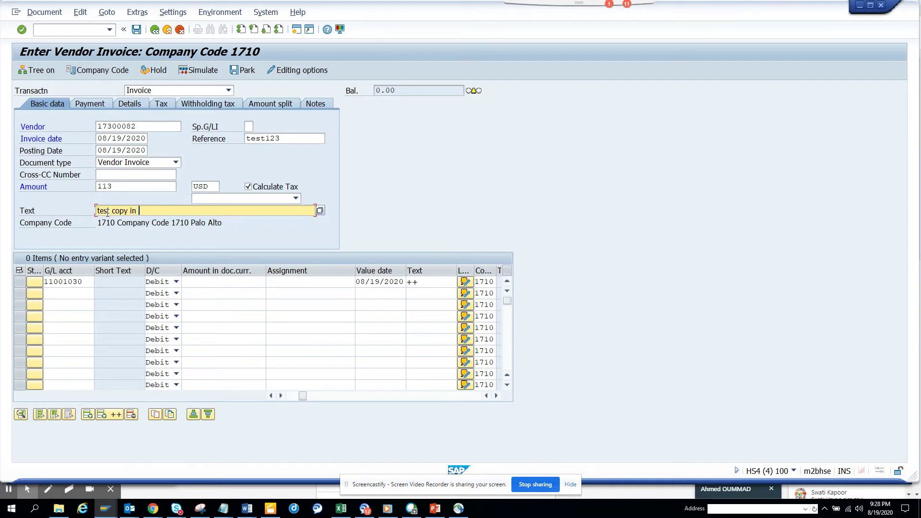
text(line)
key(Return)
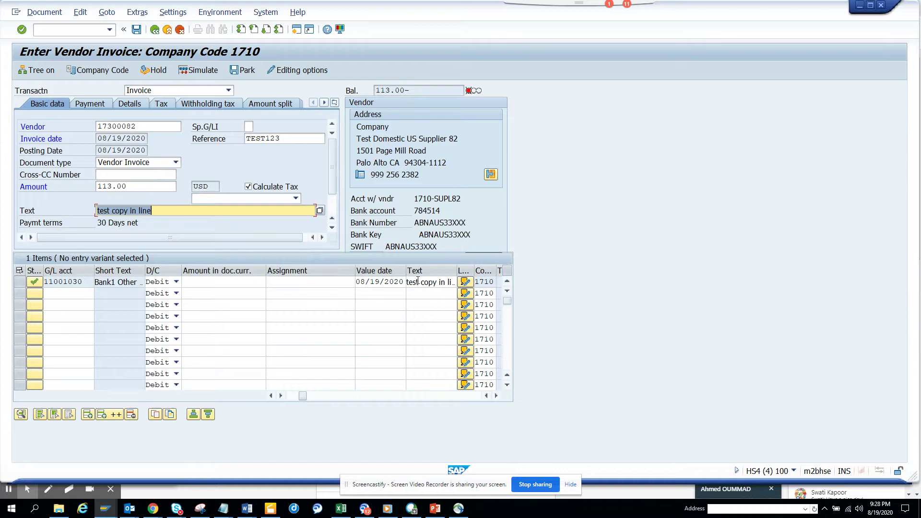
drag(413, 283, 459, 283)
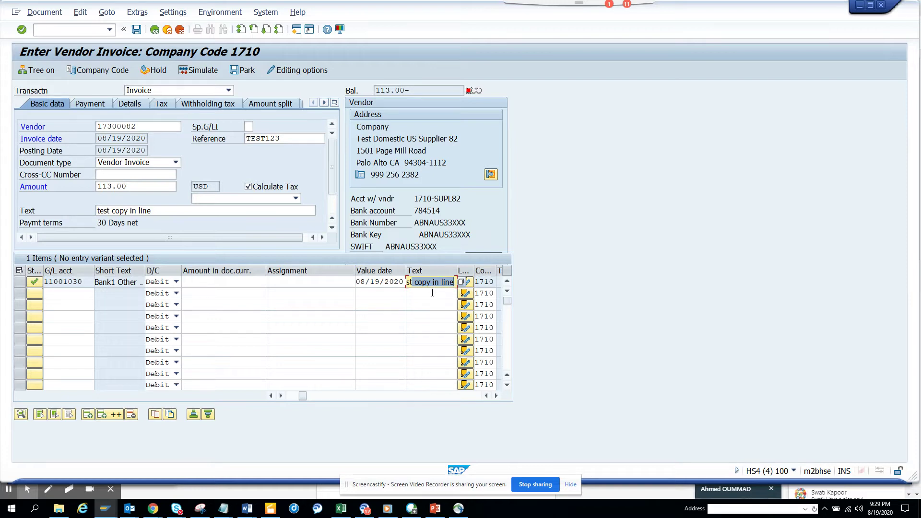
Step: Open a second SAP session and run MIRO for an incoming invoice
click(297, 32)
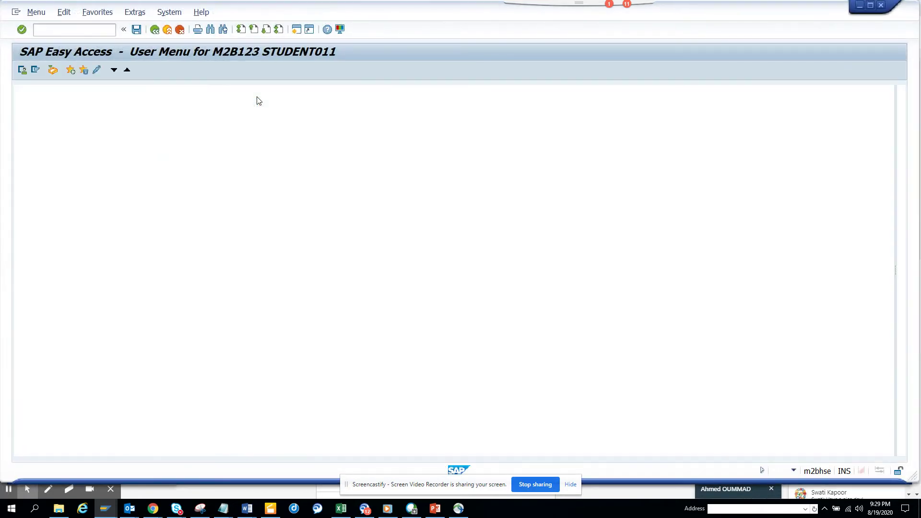
text(miro)
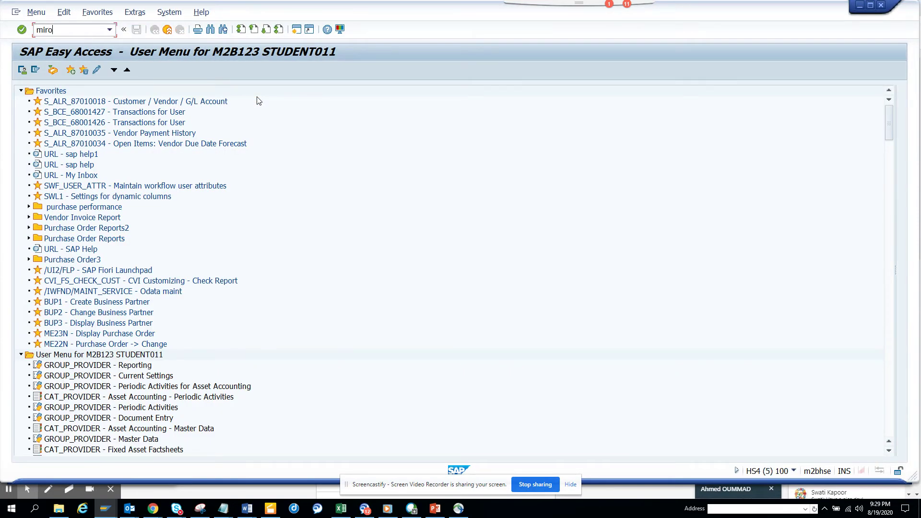
key(Return)
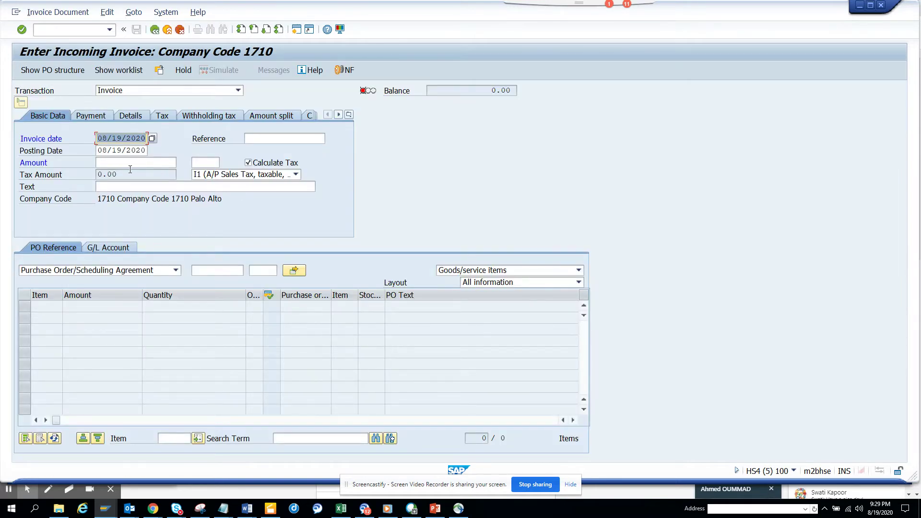
Step: Enter amount 113 and reference test123 from history
click(155, 165)
text(113)
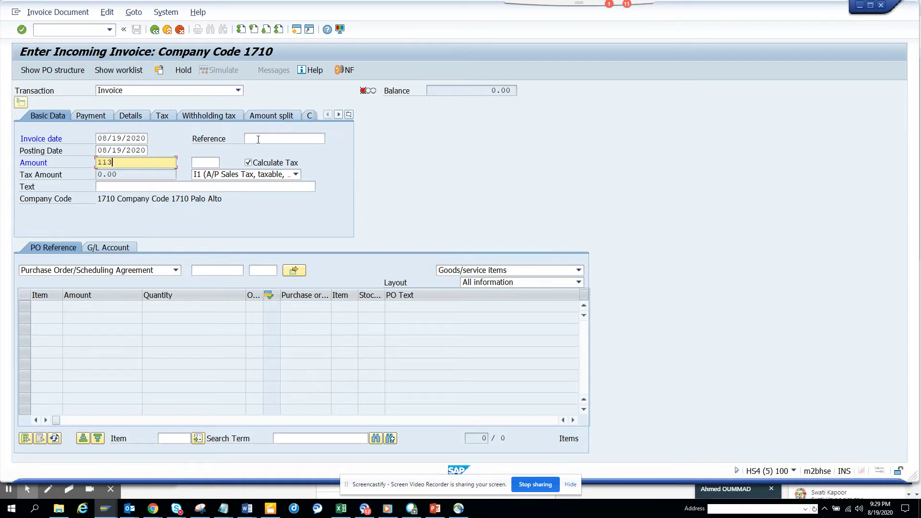
click(258, 139)
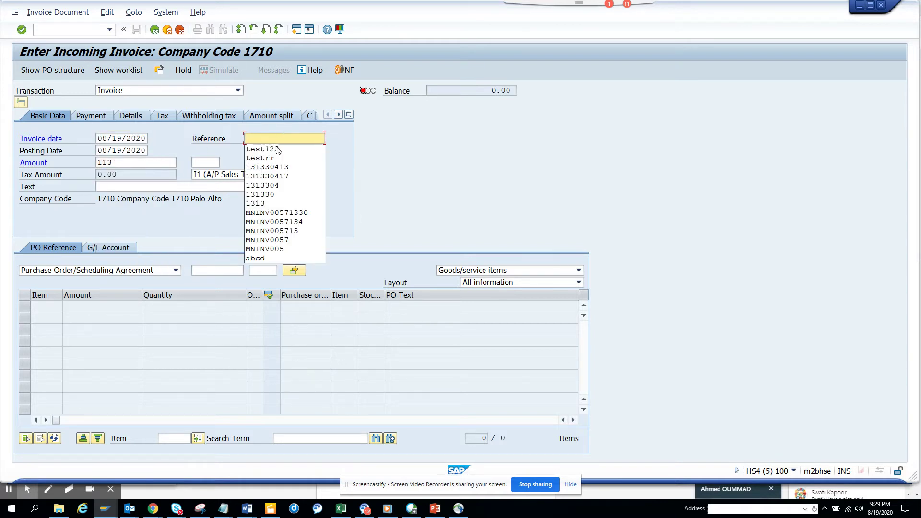
click(261, 149)
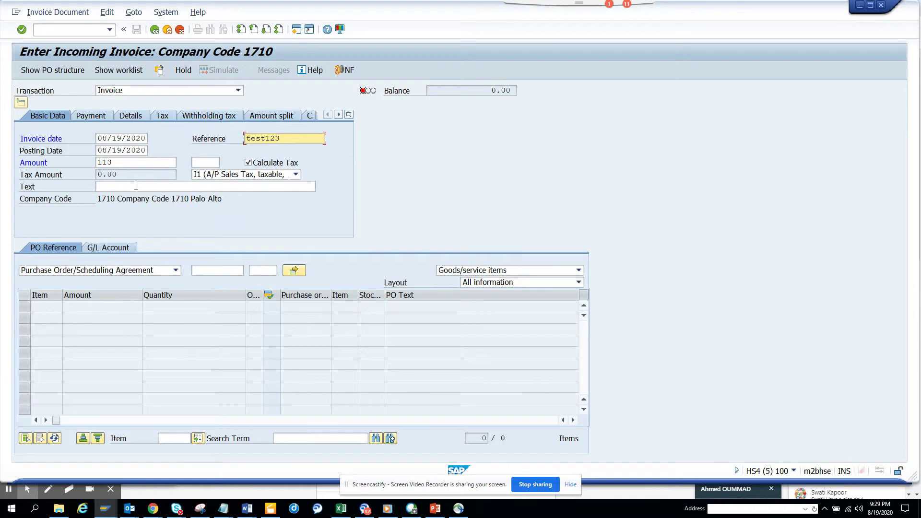
Step: Load the previously used purchase order, bringing in its three items
click(228, 271)
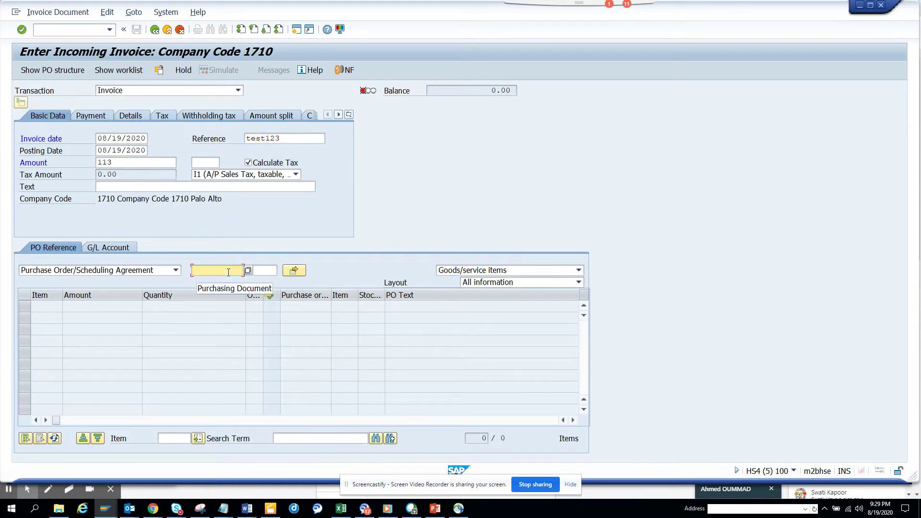
click(226, 280)
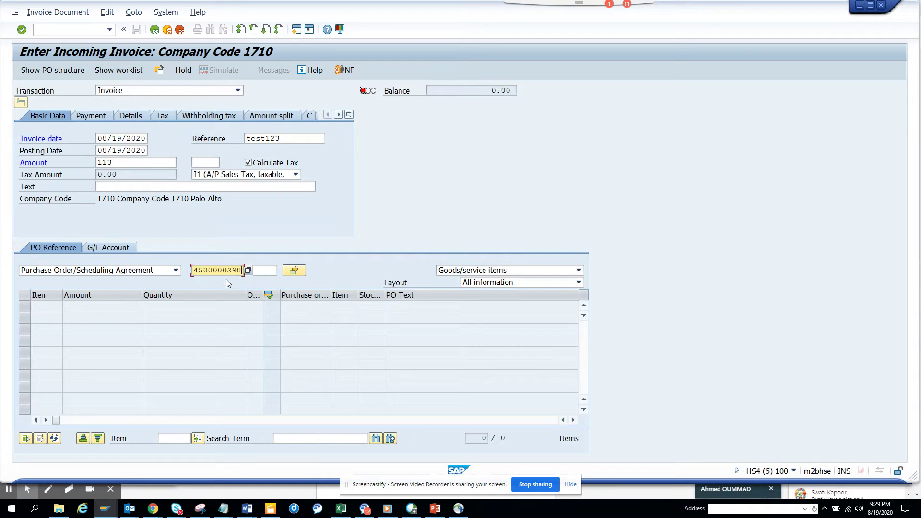
key(Return)
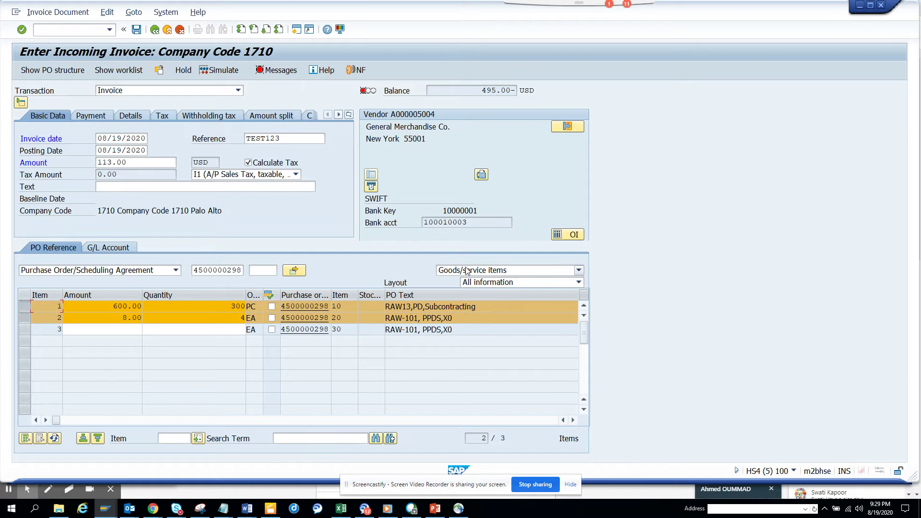
click(518, 420)
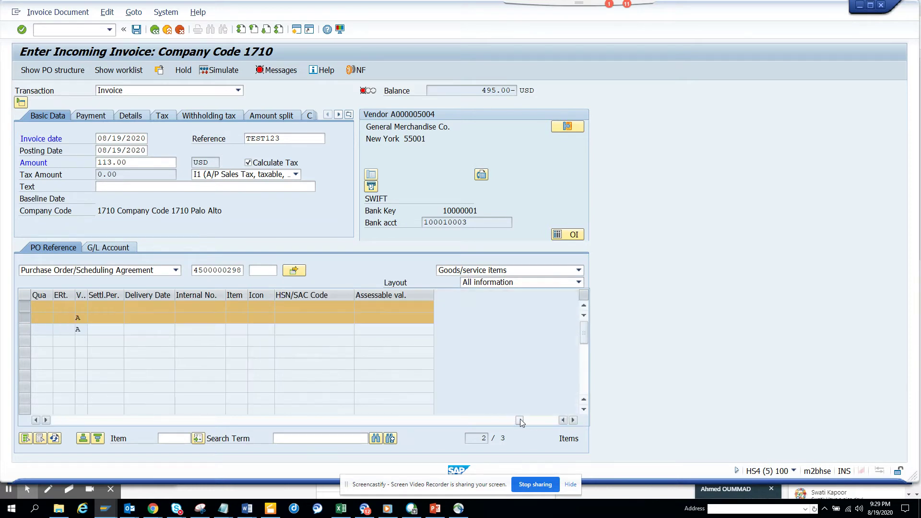
click(520, 419)
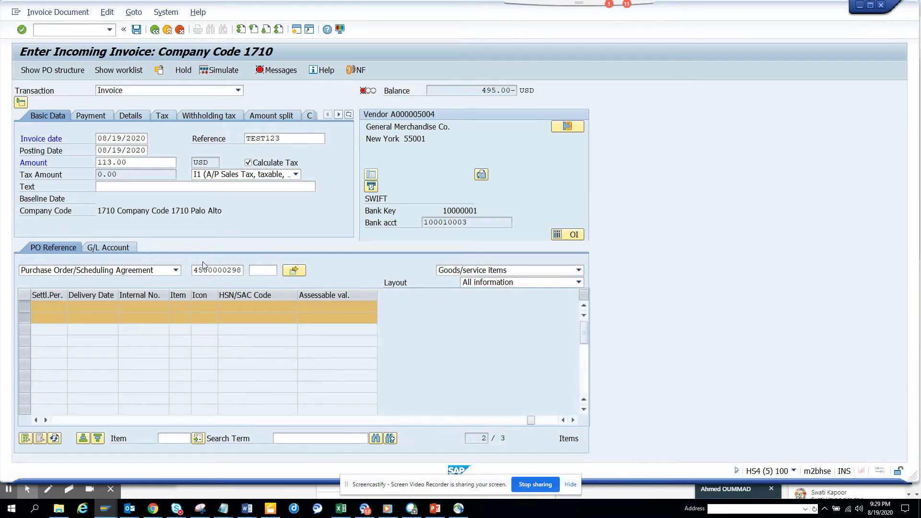
Step: Set tax jurisdiction code AS00000000 on the first PO item
click(112, 246)
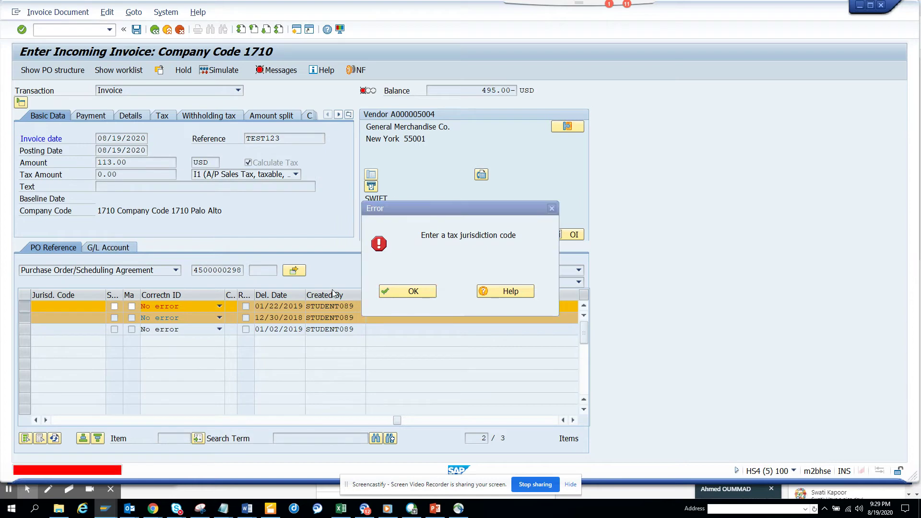
click(413, 290)
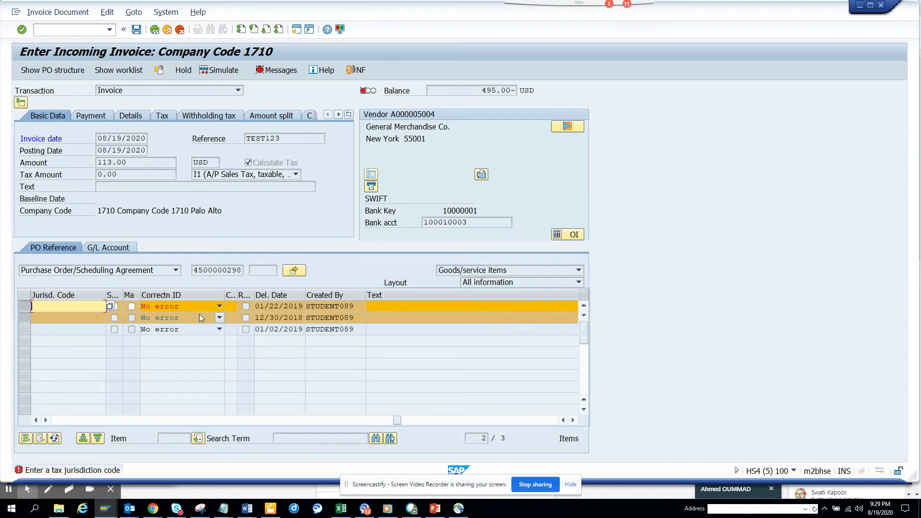
click(52, 315)
key(Return)
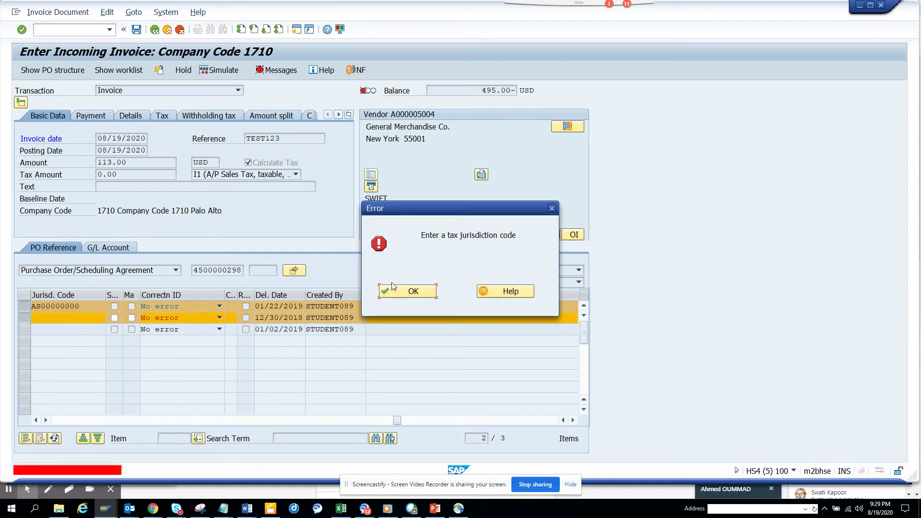
click(392, 287)
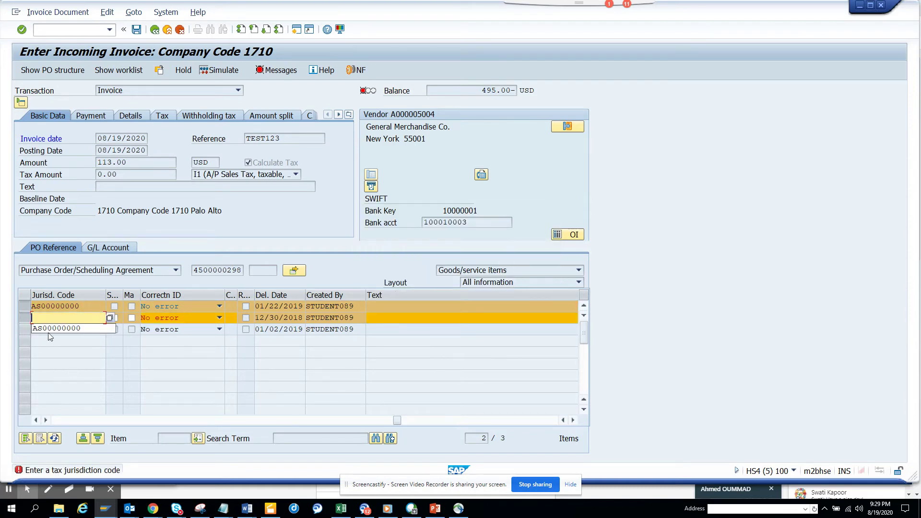
Step: On the G/L Account tab, enter account 11001030 on line one and acknowledge the value date error
click(108, 247)
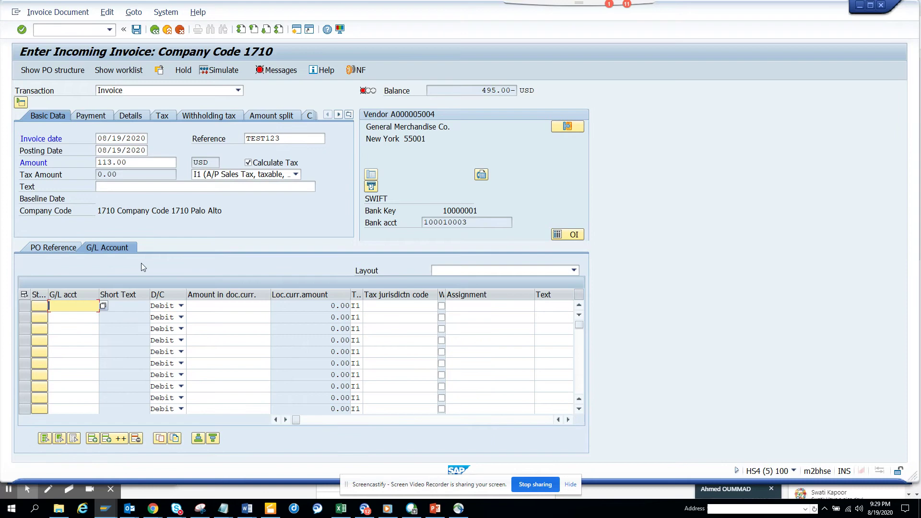
click(93, 305)
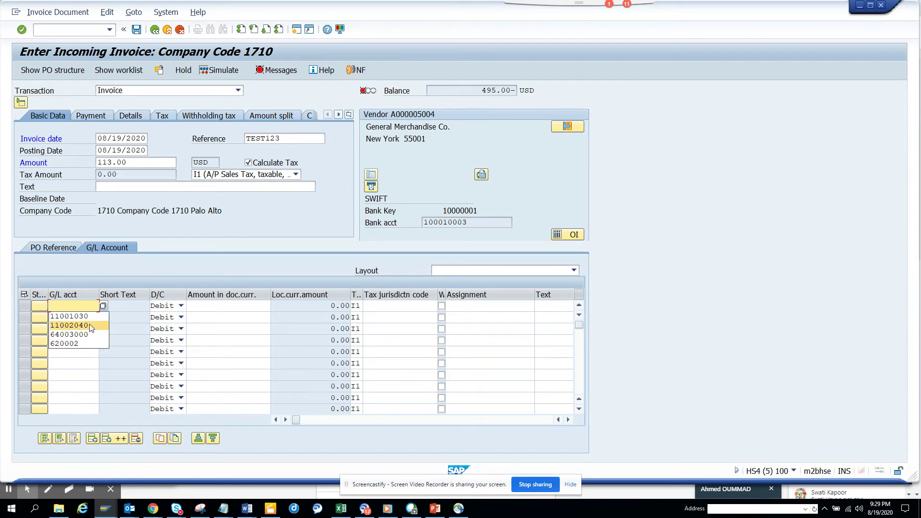
click(77, 316)
key(Return)
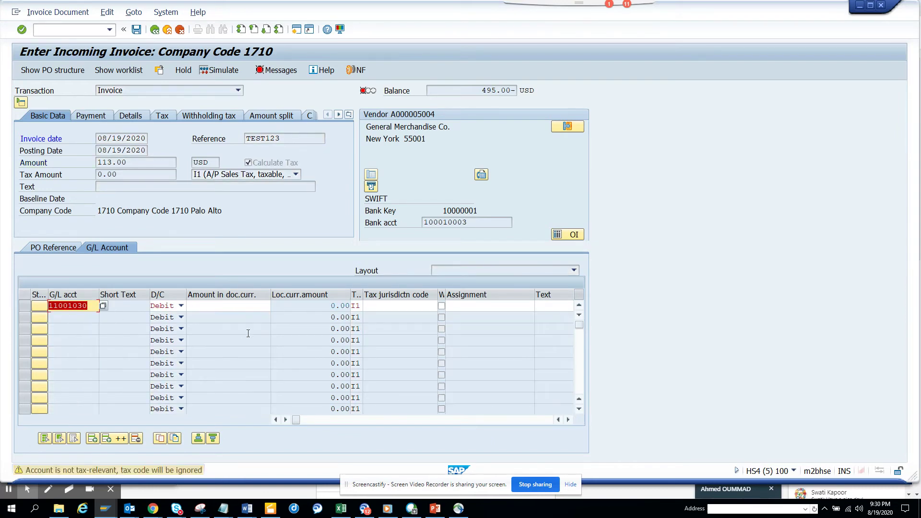
key(Return)
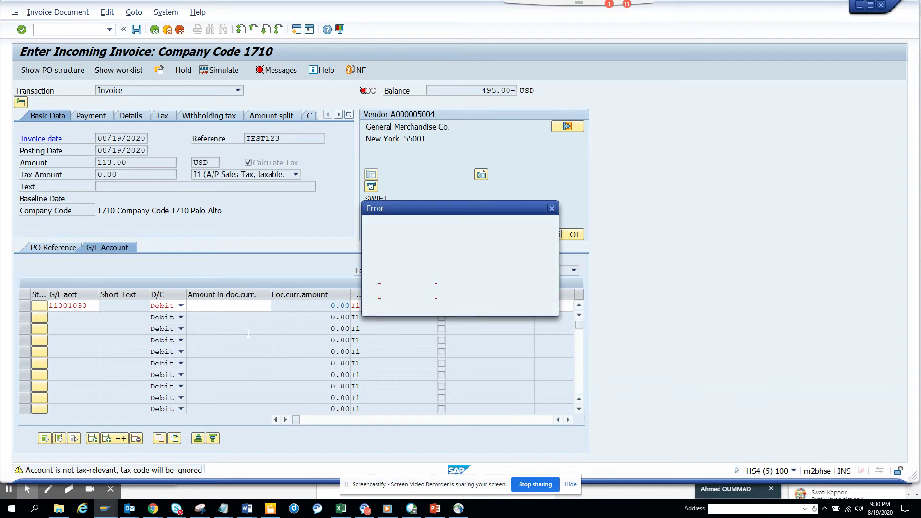
click(424, 292)
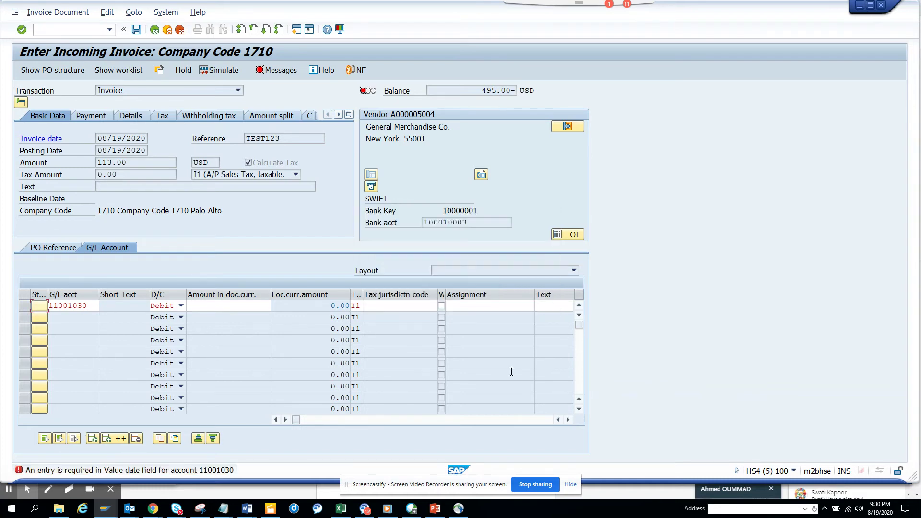
click(569, 421)
click(568, 421)
click(569, 420)
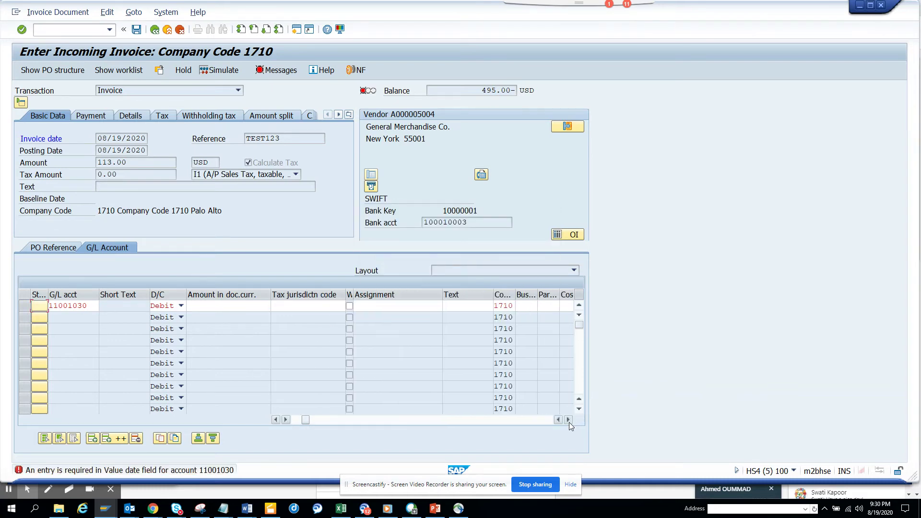
click(568, 420)
click(569, 421)
click(569, 420)
click(568, 420)
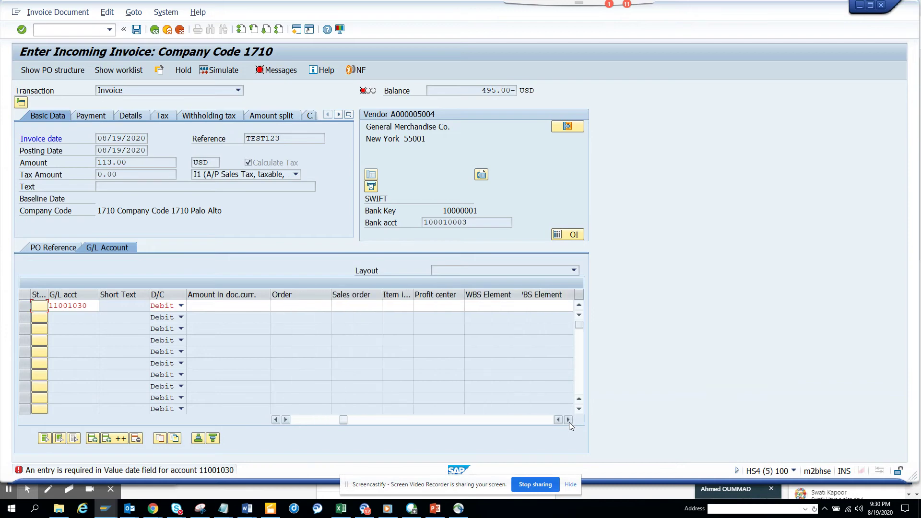
click(568, 420)
click(569, 421)
click(568, 420)
click(568, 420)
click(568, 420)
click(569, 421)
click(568, 421)
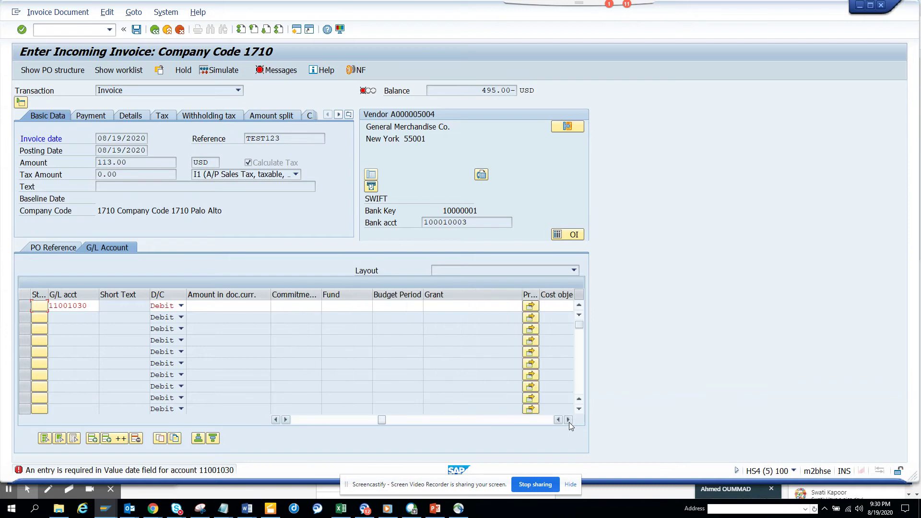
click(568, 420)
click(569, 420)
click(568, 420)
click(569, 420)
click(568, 420)
click(568, 420)
click(569, 420)
click(568, 421)
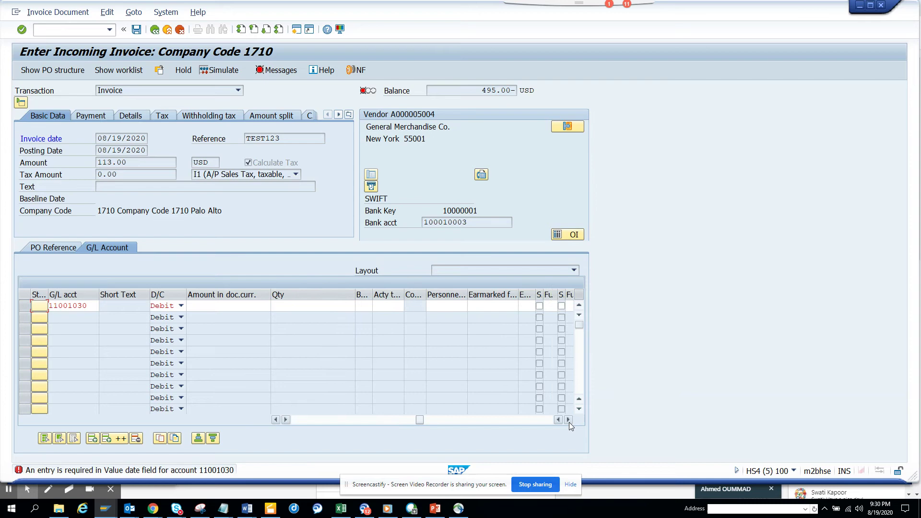
click(568, 420)
click(568, 421)
click(568, 420)
click(568, 420)
click(568, 420)
click(568, 420)
click(568, 420)
click(568, 420)
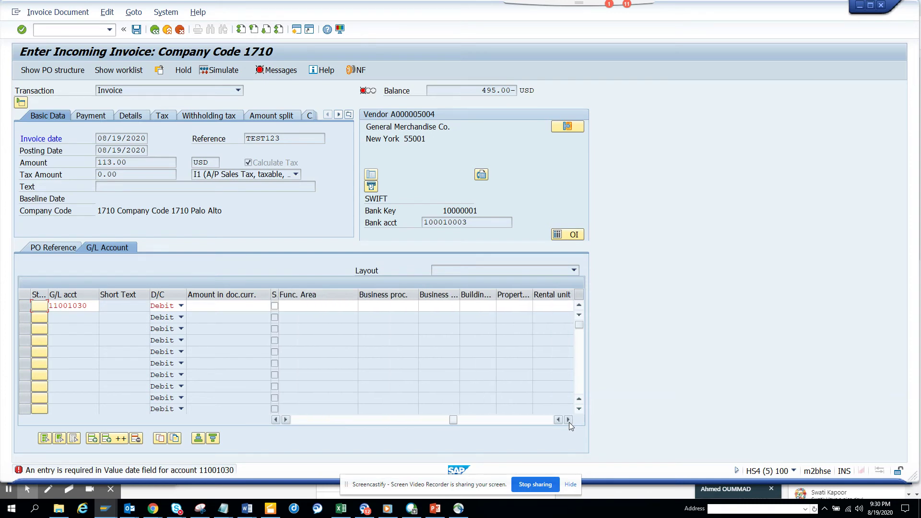
click(569, 420)
click(568, 420)
click(568, 420)
click(568, 420)
click(569, 420)
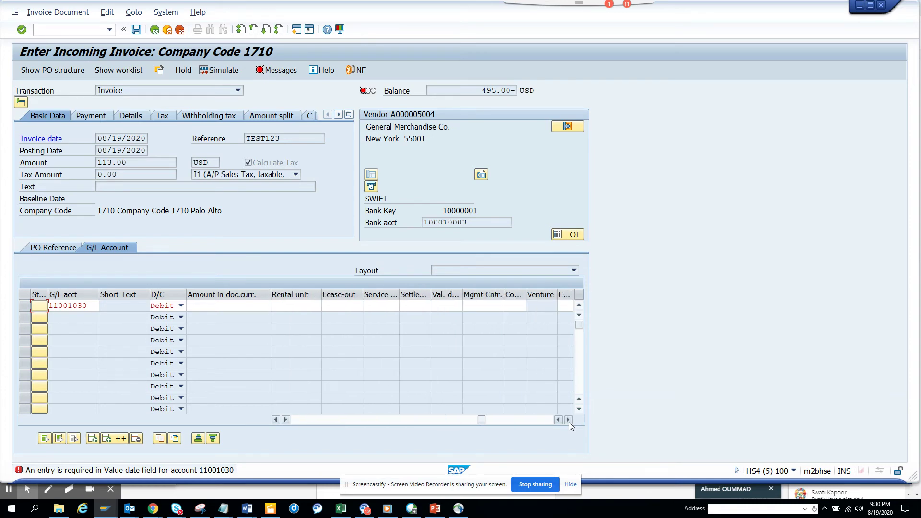
click(276, 420)
click(276, 420)
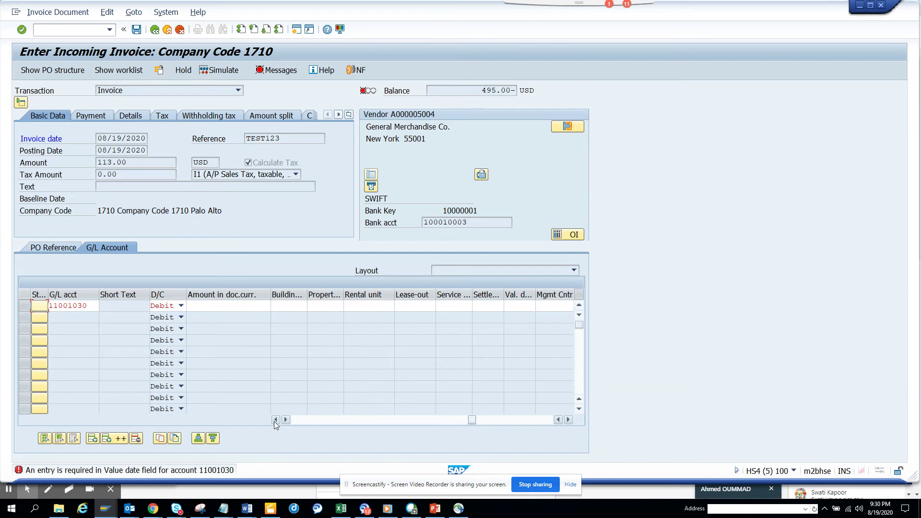
click(276, 420)
click(276, 420)
click(276, 420)
click(275, 420)
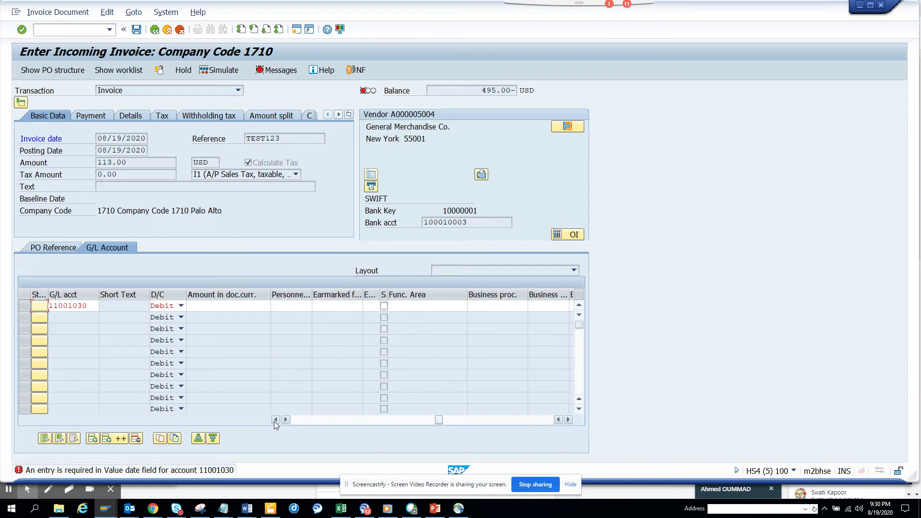
click(276, 420)
click(276, 421)
click(276, 420)
click(276, 420)
click(276, 420)
click(275, 420)
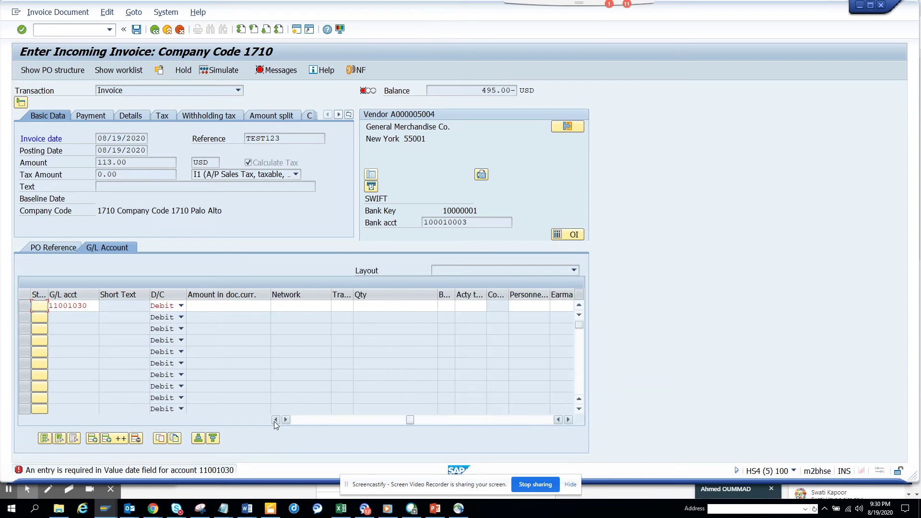
click(275, 421)
click(276, 420)
click(275, 420)
click(276, 420)
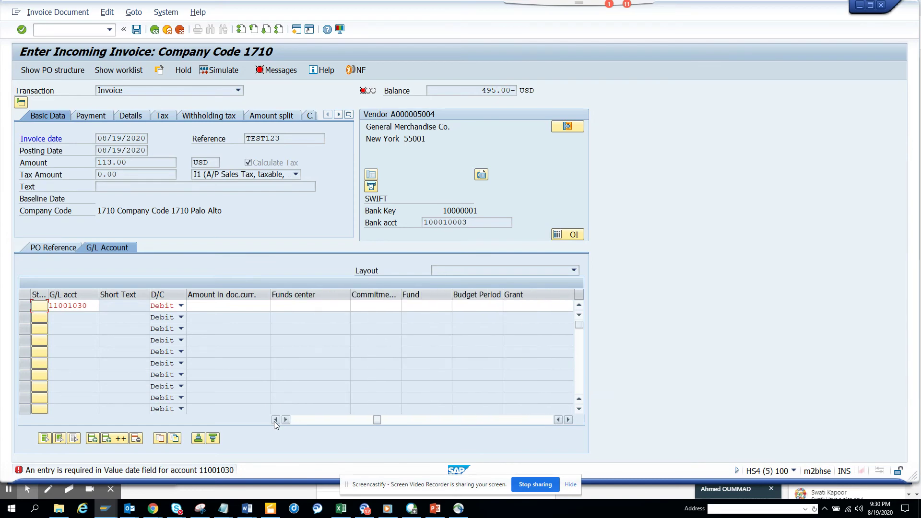
click(276, 420)
click(275, 420)
click(276, 420)
click(276, 420)
click(276, 420)
click(275, 420)
click(275, 420)
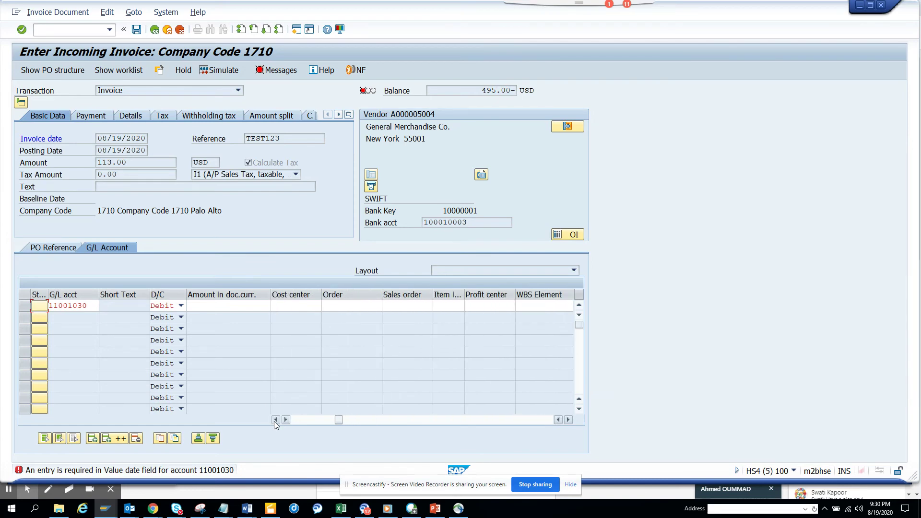
click(276, 420)
click(276, 421)
click(275, 420)
click(276, 420)
click(276, 420)
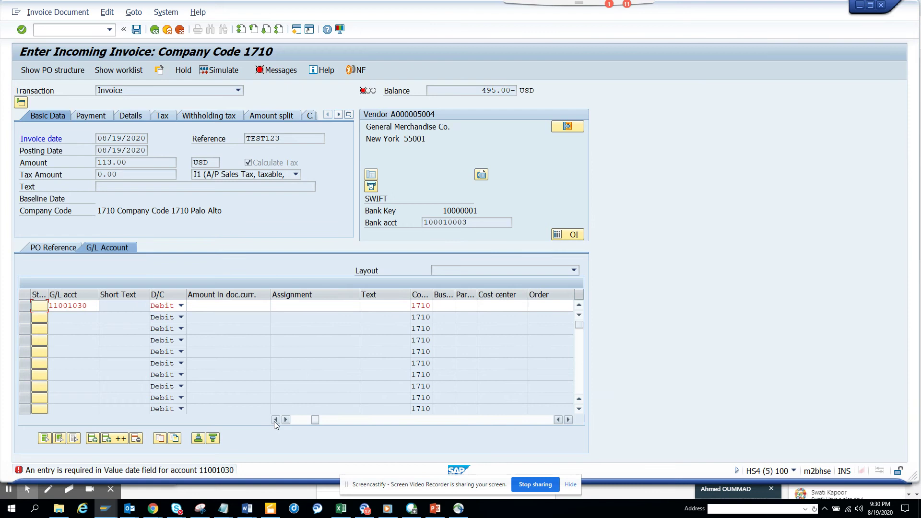
click(134, 117)
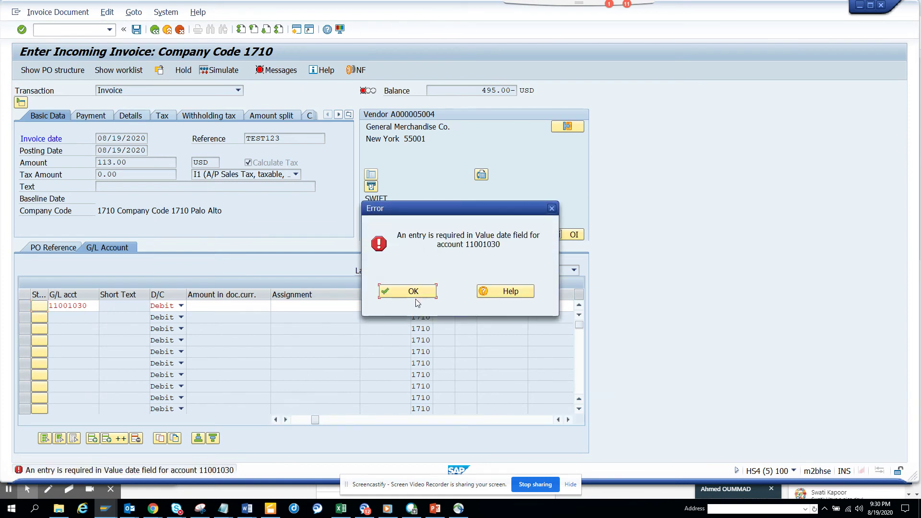
click(418, 299)
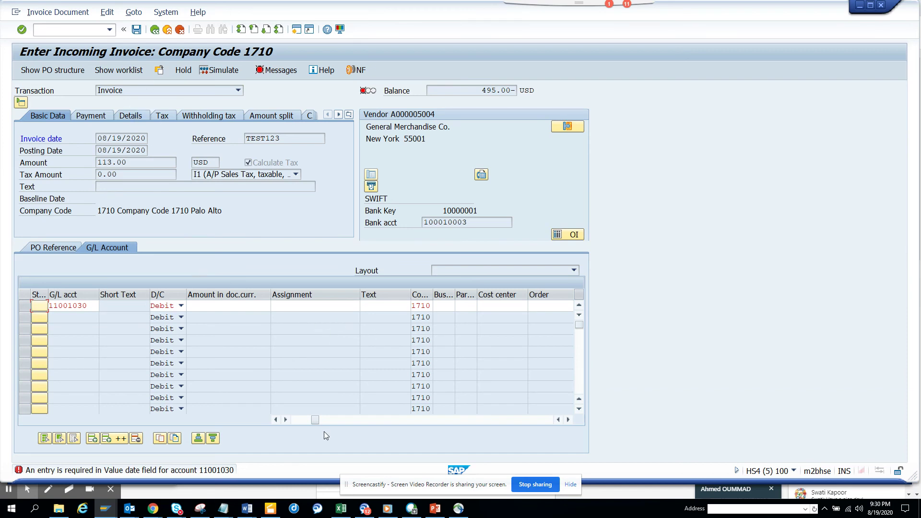
drag(316, 421, 290, 419)
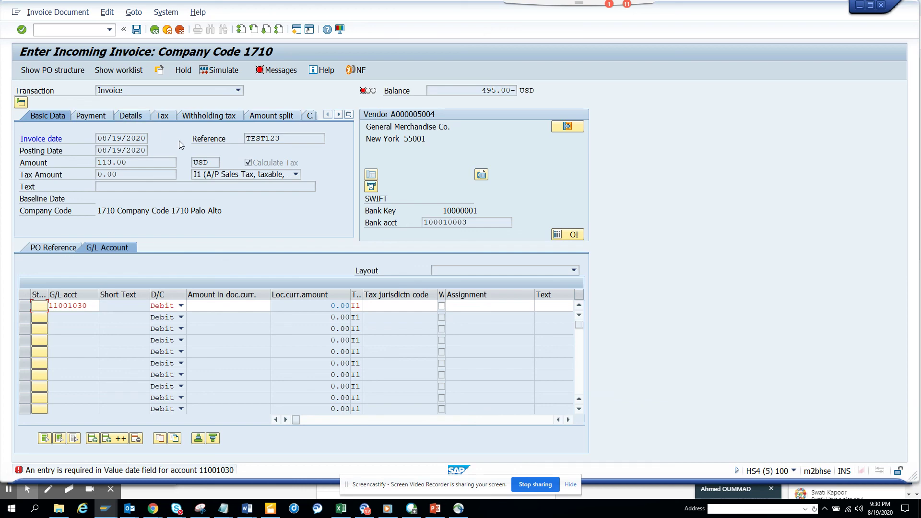
Step: Switch back to the FB60 Enter Vendor Invoice window
key(alt+Tab)
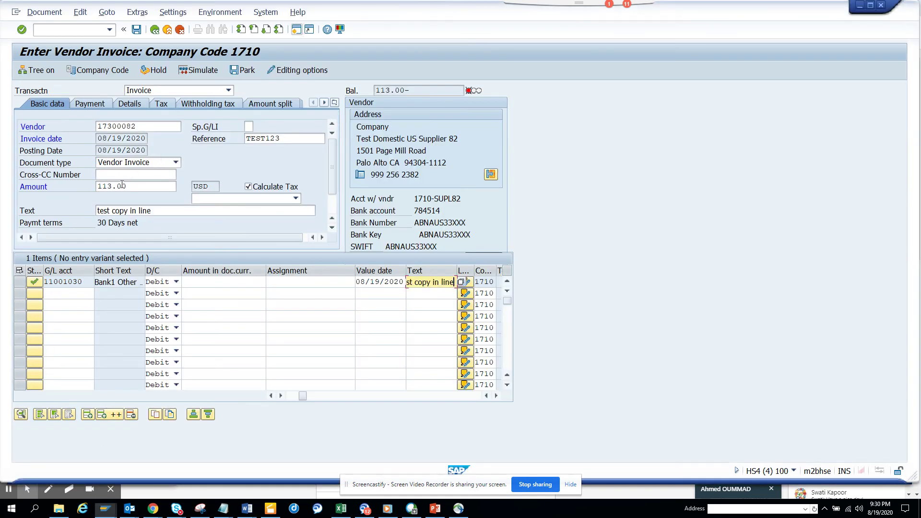